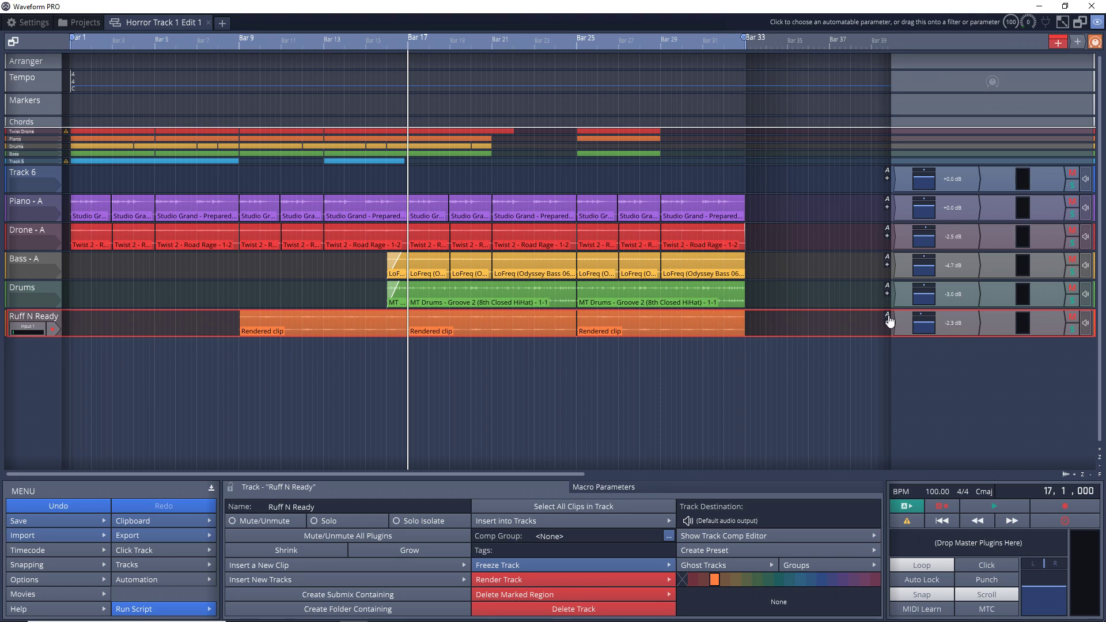
Add an empty automation track under Ruff N Ready from its automation '+' menu
{"action": "left_click", "coordinate": [888, 316]}
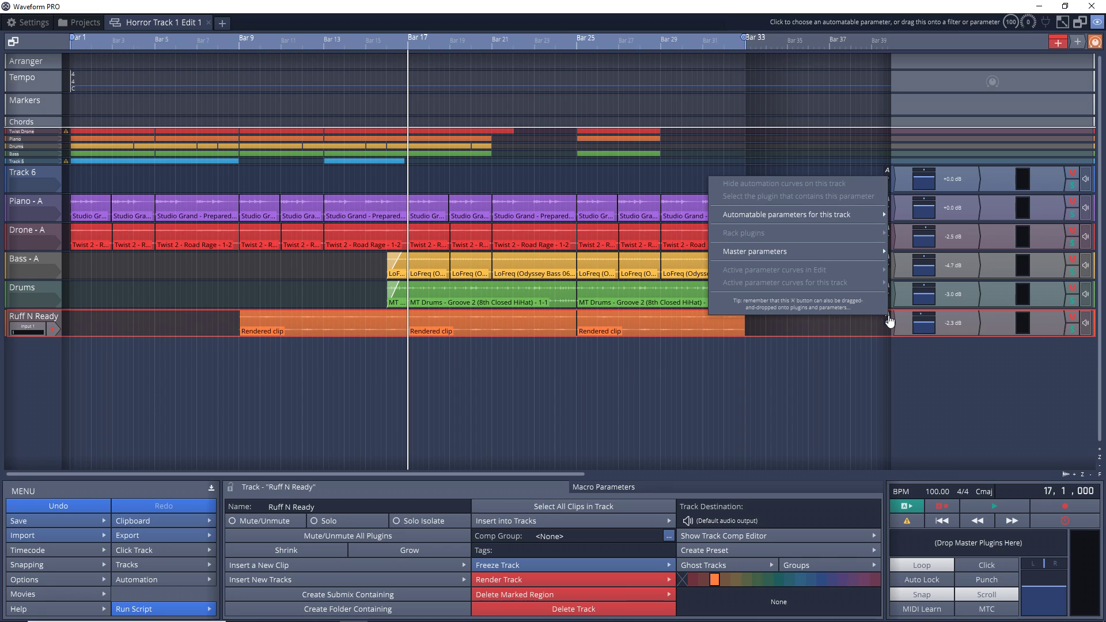
{"action": "mouse_move", "coordinate": [775, 216]}
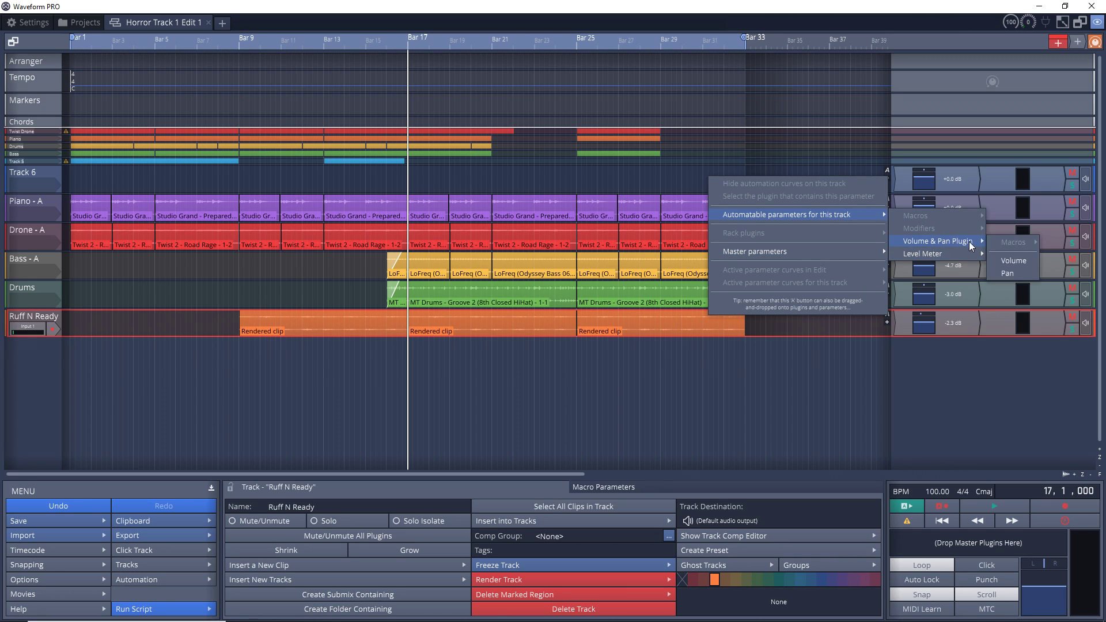
{"action": "mouse_move", "coordinate": [948, 239]}
{"action": "left_click", "coordinate": [919, 361]}
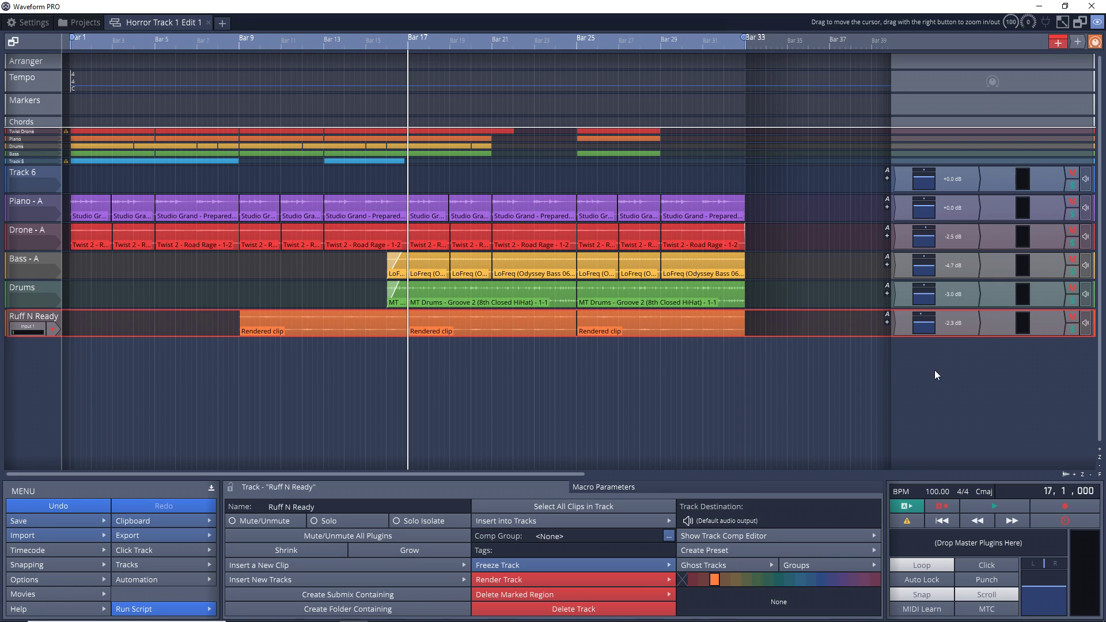
{"action": "left_click", "coordinate": [887, 325]}
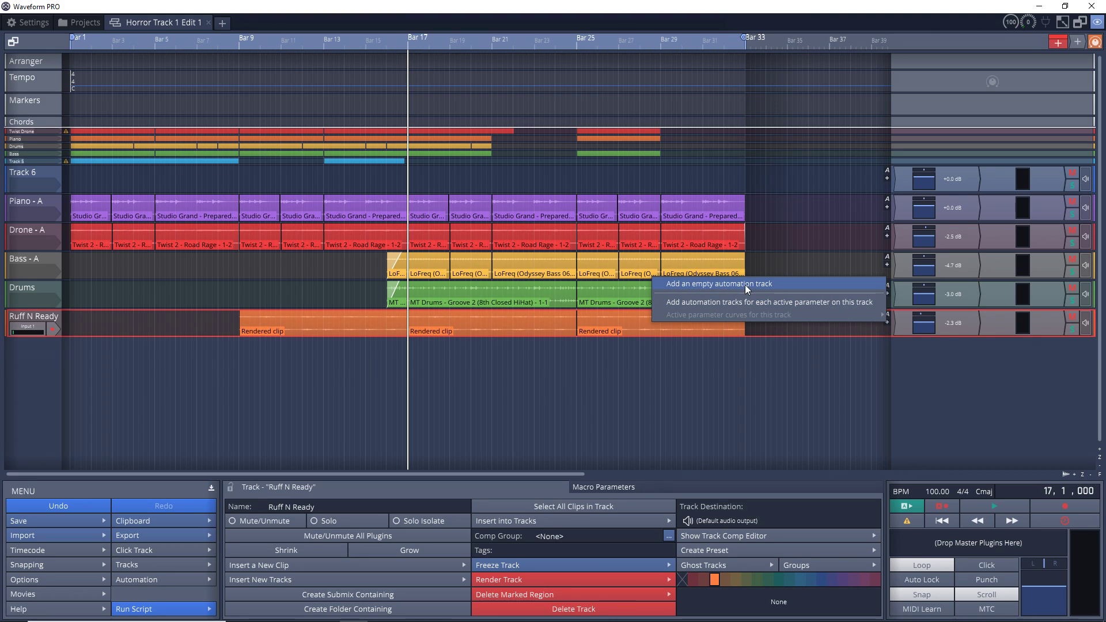
{"action": "left_click", "coordinate": [776, 283]}
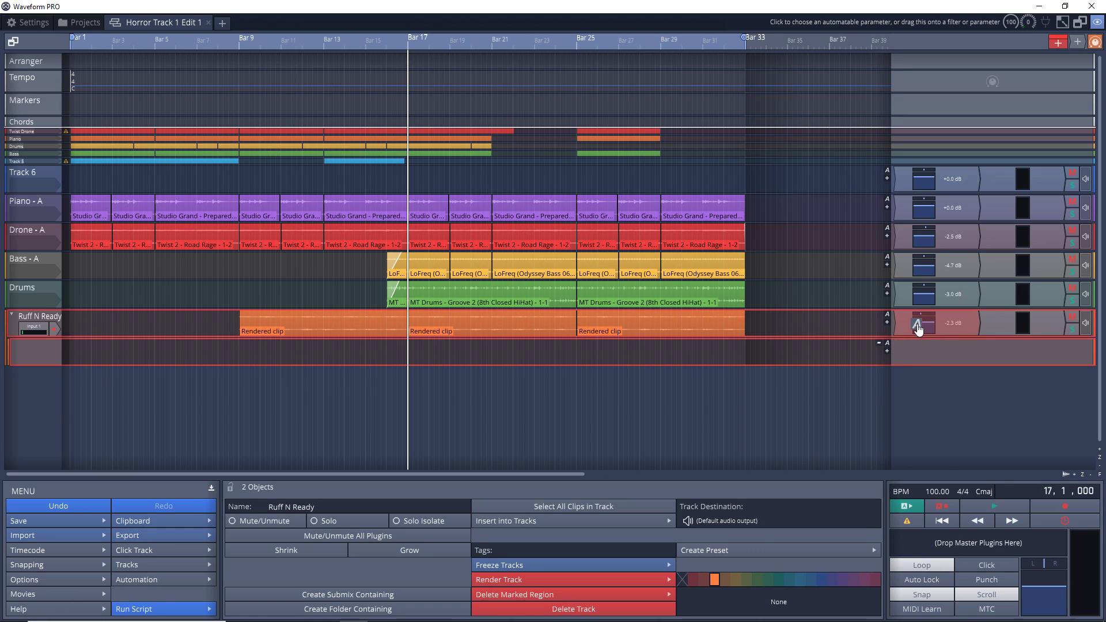
Link the empty lane to Volume & Pan Plugin Volume and set the flat curve to -1.06 dB
{"action": "left_click_drag", "start_coordinate": [913, 326], "coordinate": [927, 326]}
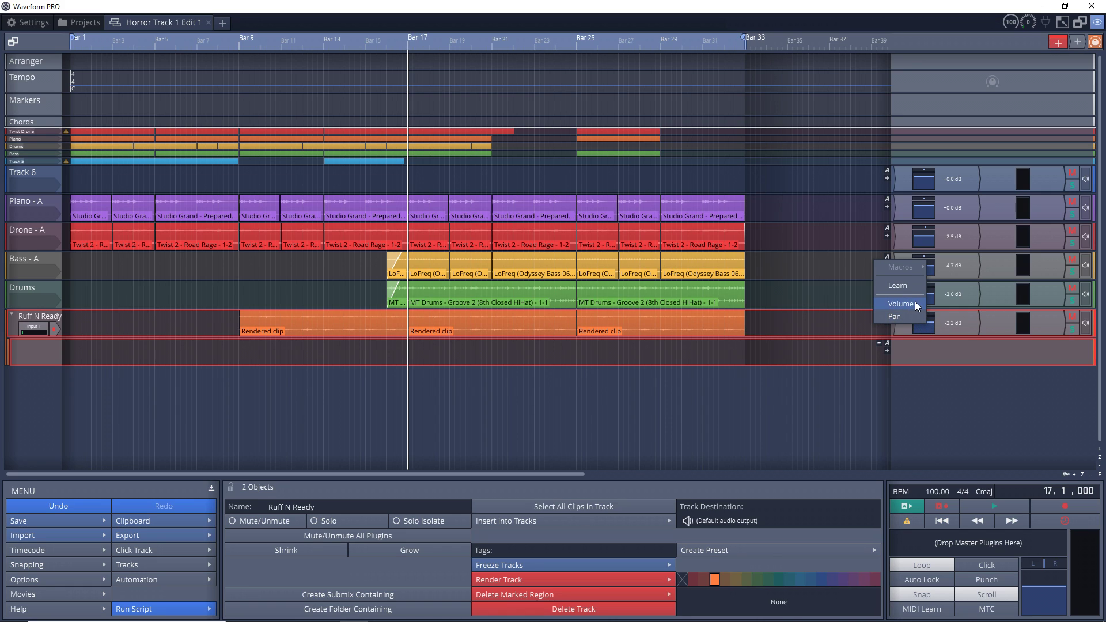
{"action": "left_click", "coordinate": [906, 303]}
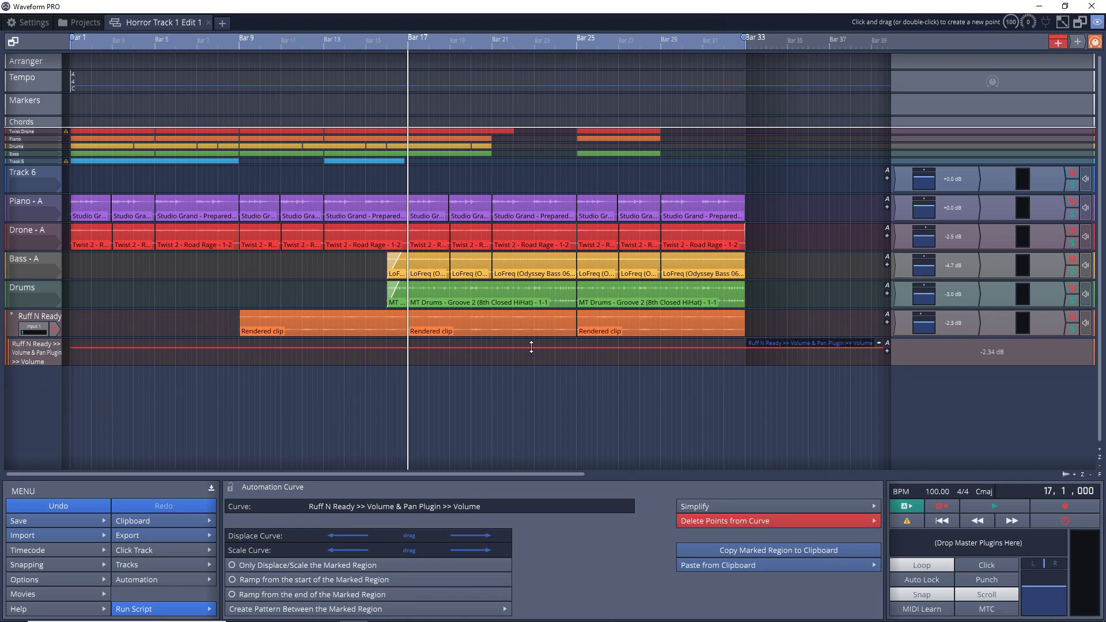
{"action": "mouse_move", "coordinate": [531, 348]}
{"action": "left_mouse_down"}
{"action": "mouse_move", "coordinate": [528, 365]}
{"action": "mouse_move", "coordinate": [530, 351]}
{"action": "left_mouse_up"}
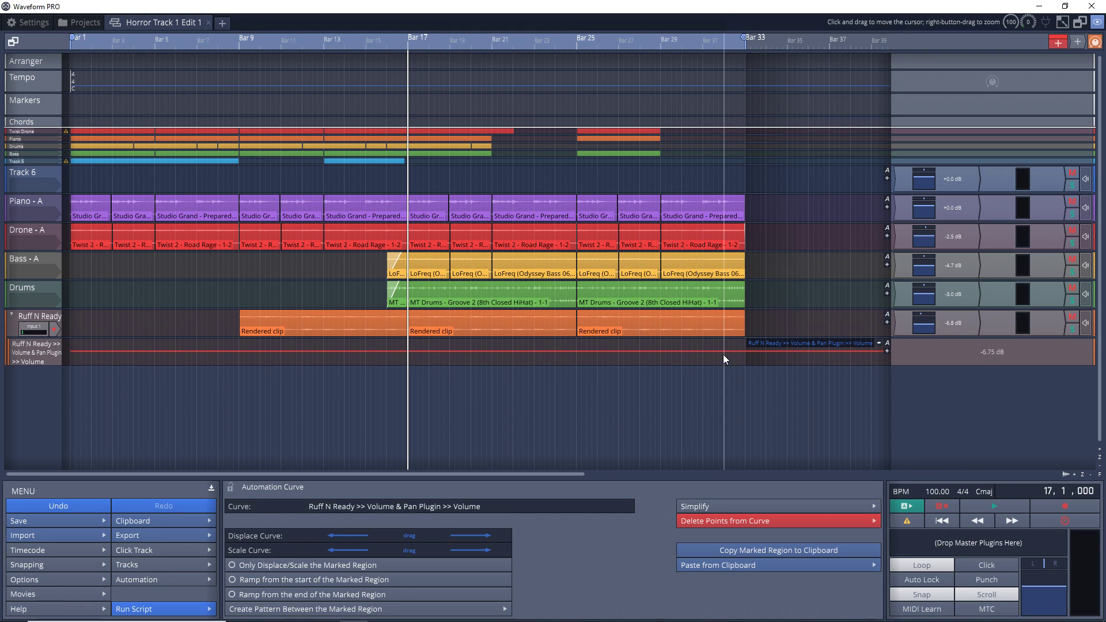
{"action": "left_click_drag", "start_coordinate": [714, 348], "coordinate": [713, 354]}
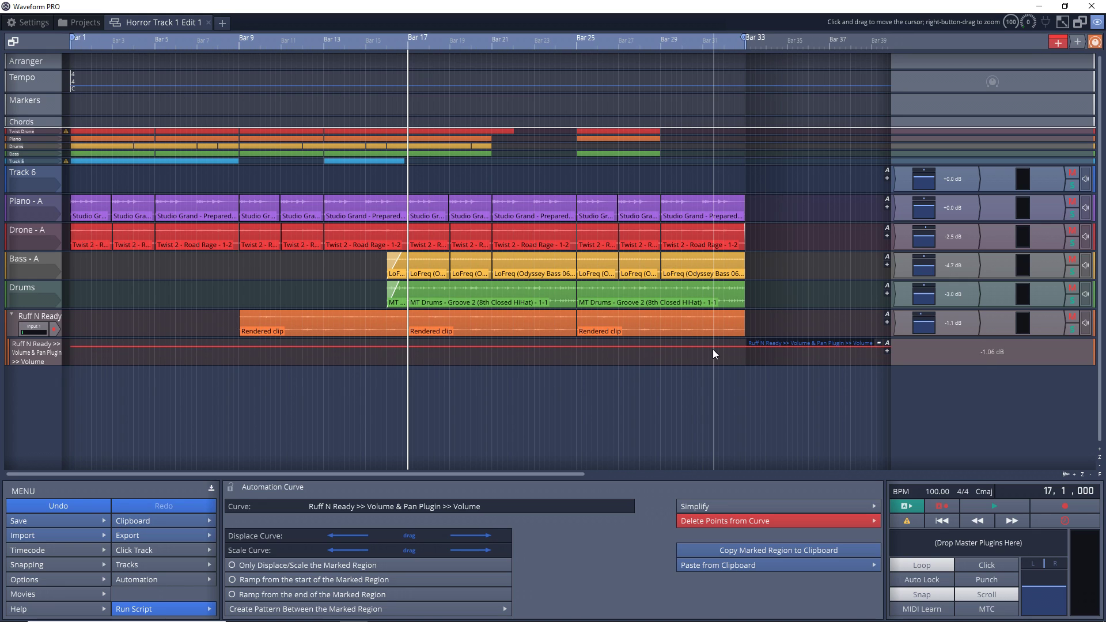
Check the volume lane's automation parameter menus, then close them without changes
{"action": "left_click", "coordinate": [888, 344]}
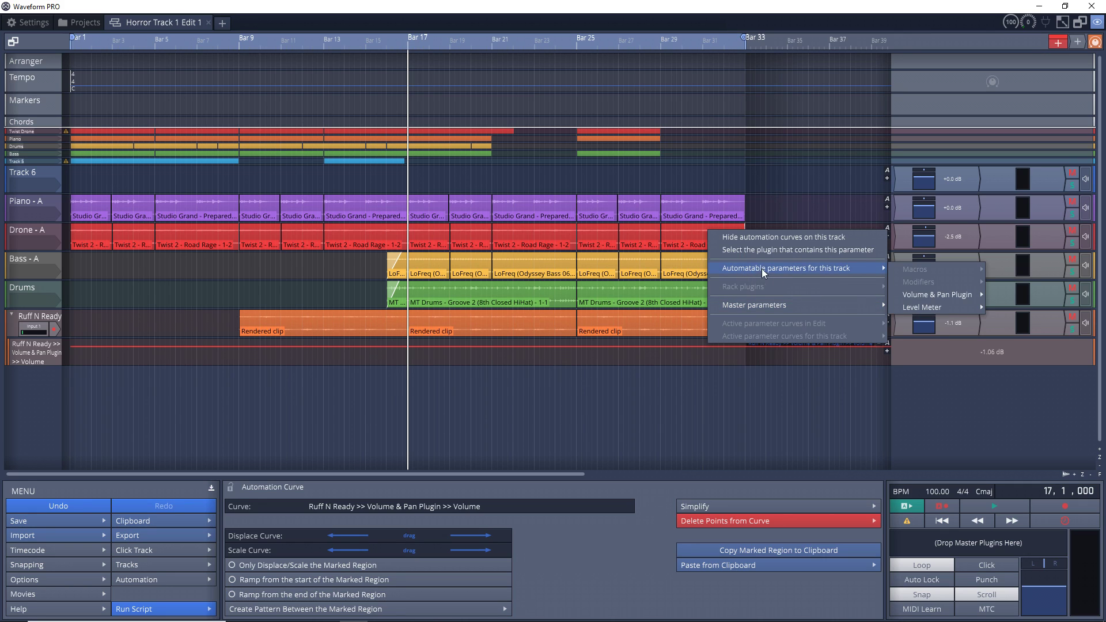
{"action": "mouse_move", "coordinate": [856, 267]}
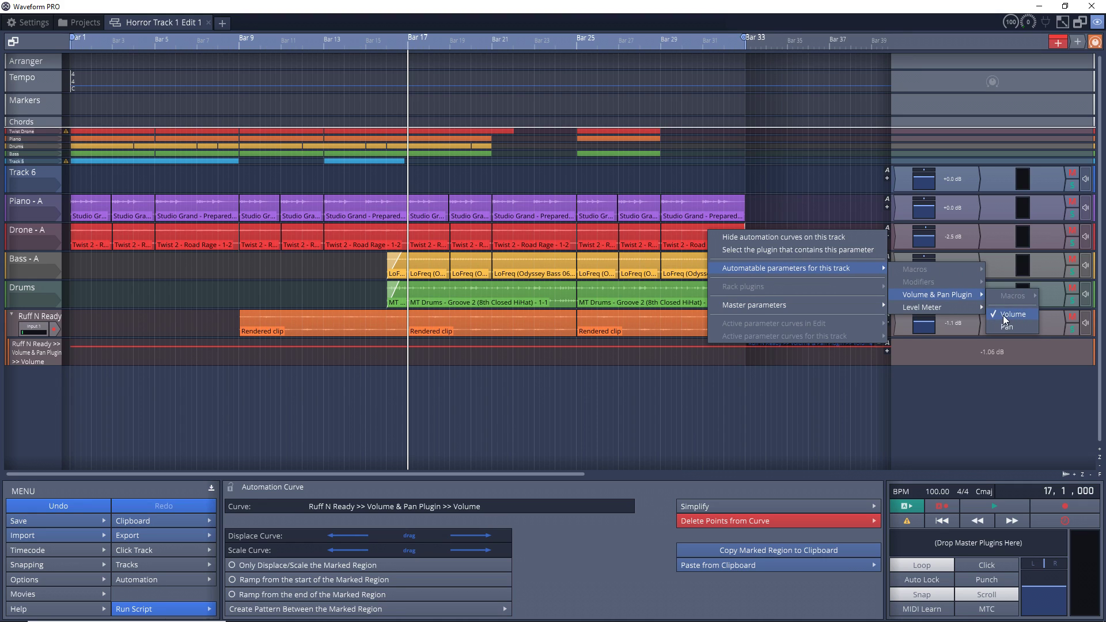
{"action": "left_click", "coordinate": [665, 378]}
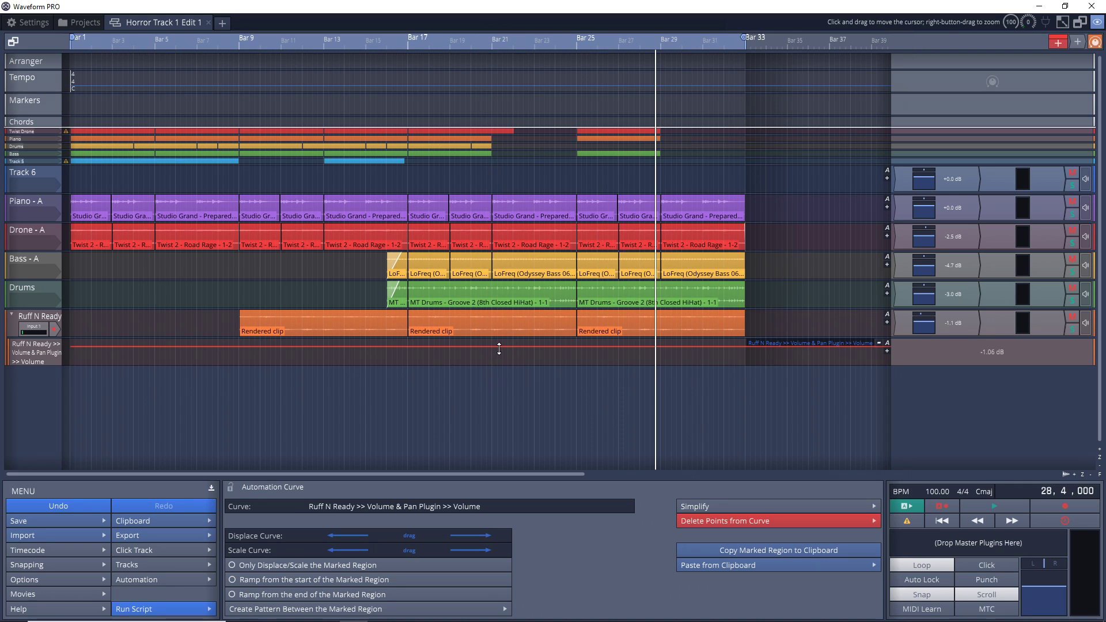
Add volume points at bars 19 and 21, lowering the bar 21 point to -20.87 dB
{"action": "double_click", "coordinate": [450, 346]}
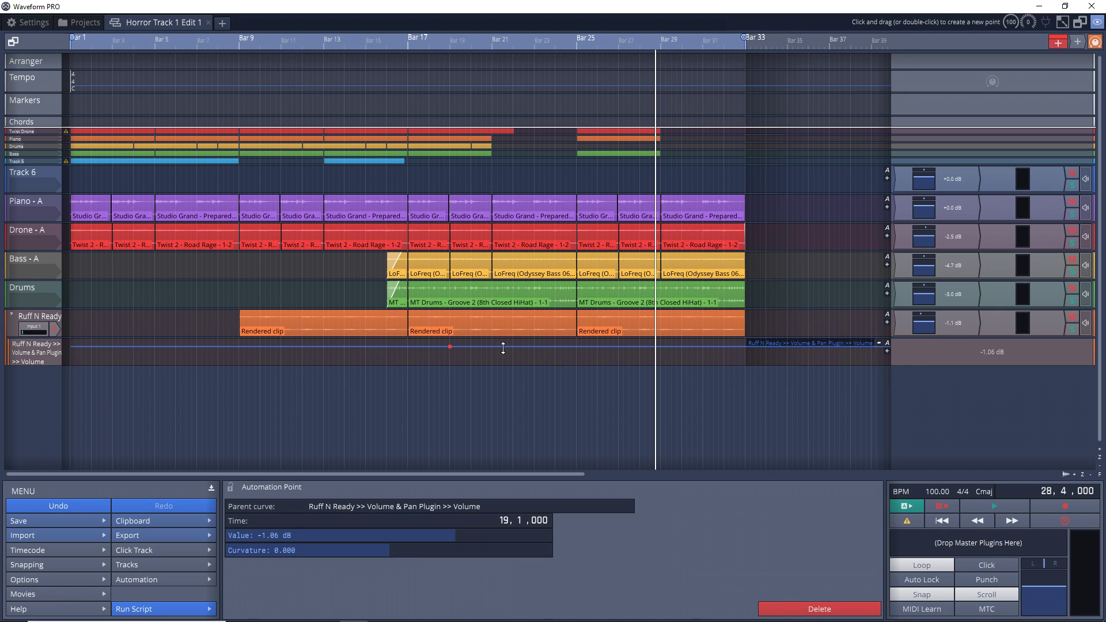
{"action": "double_click", "coordinate": [492, 347]}
{"action": "left_click_drag", "start_coordinate": [493, 347], "coordinate": [493, 358]}
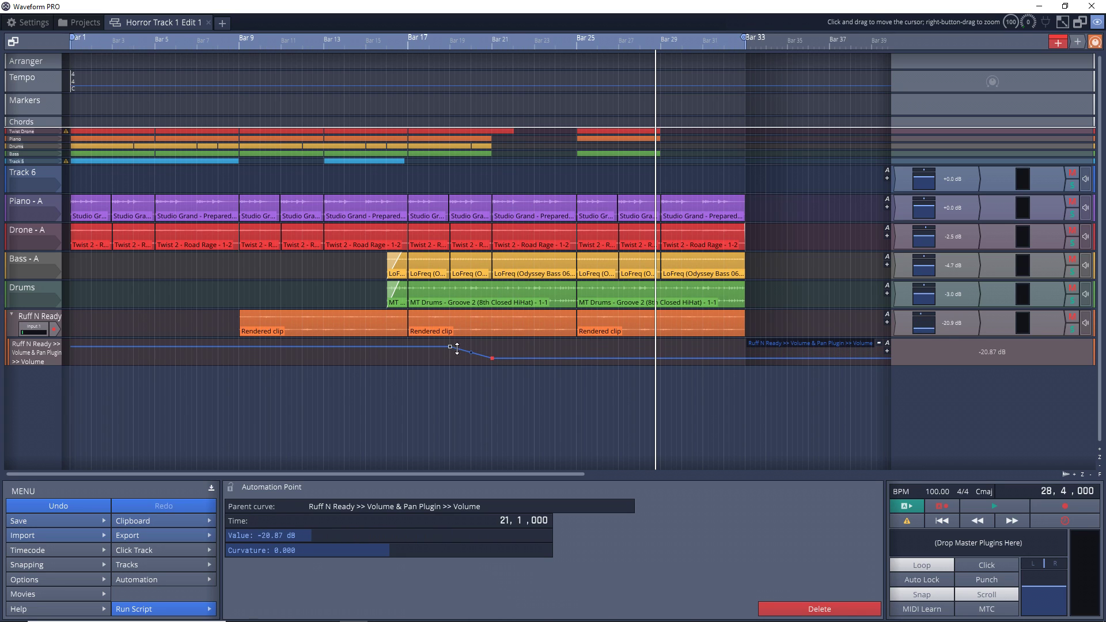
Solo Ruff N Ready, play the fade from just before bar 19, then select the curve
{"action": "left_click", "coordinate": [445, 368]}
{"action": "key", "text": "s"}
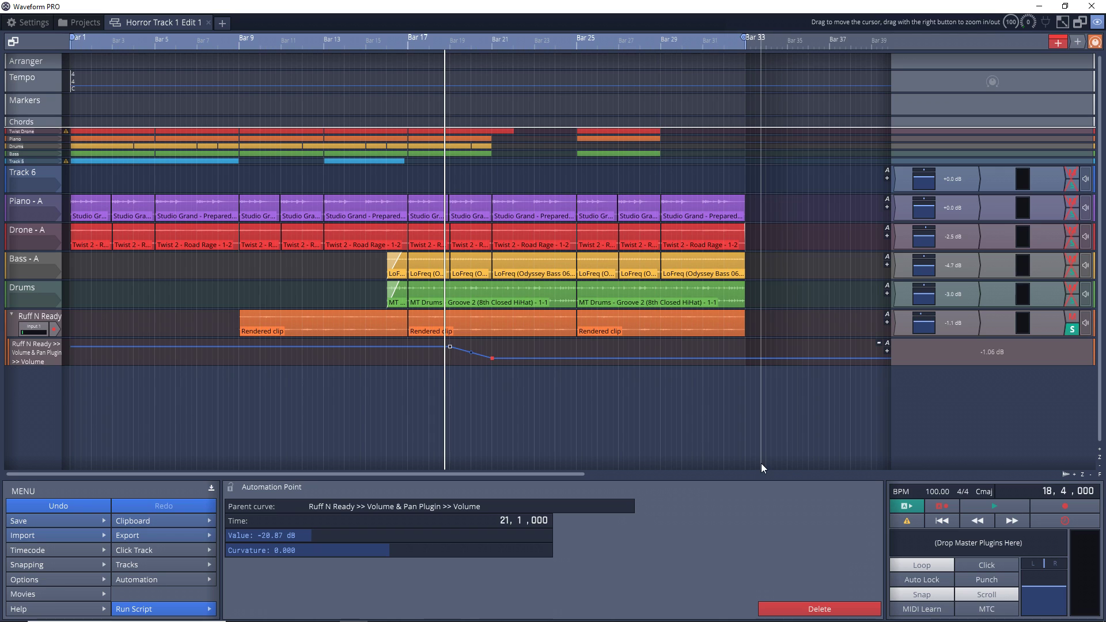
{"action": "key", "text": "space"}
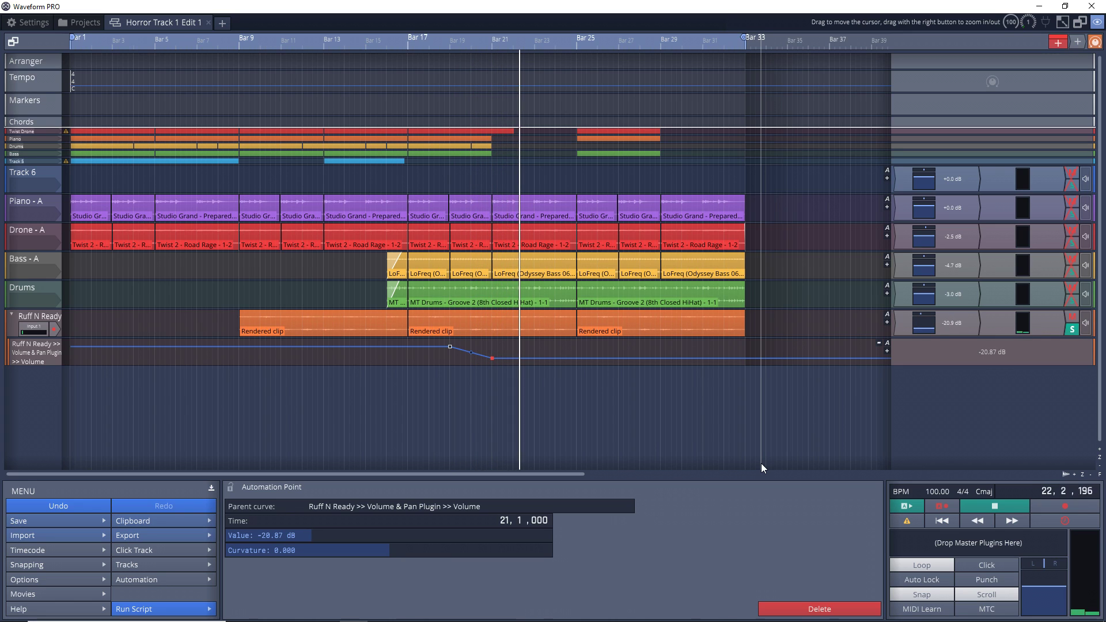
{"action": "key", "text": "space"}
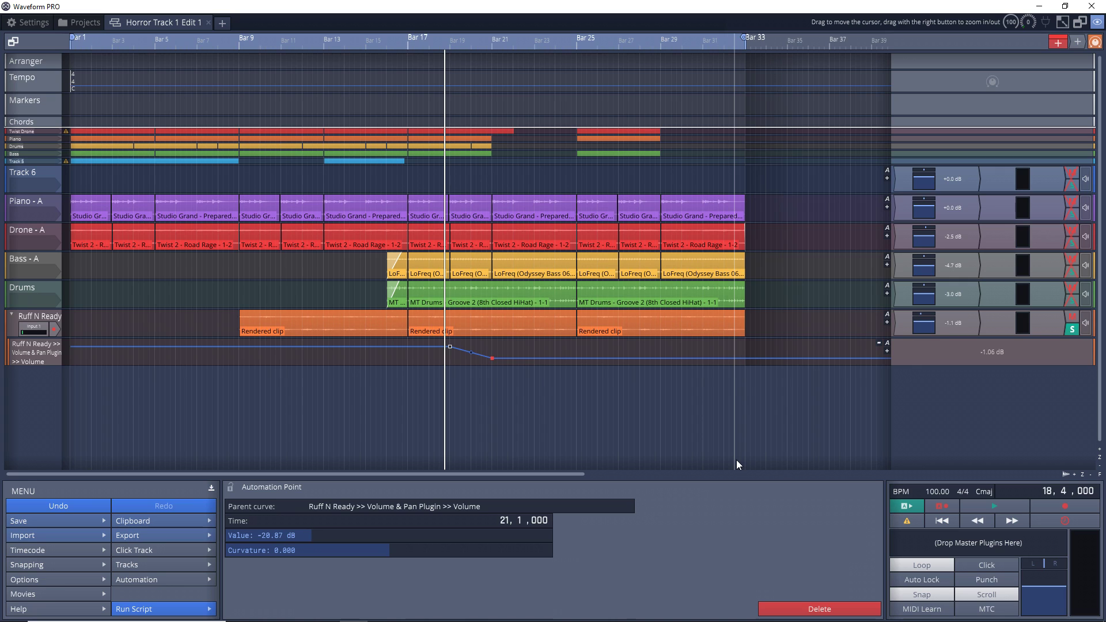
{"action": "left_click", "coordinate": [481, 354]}
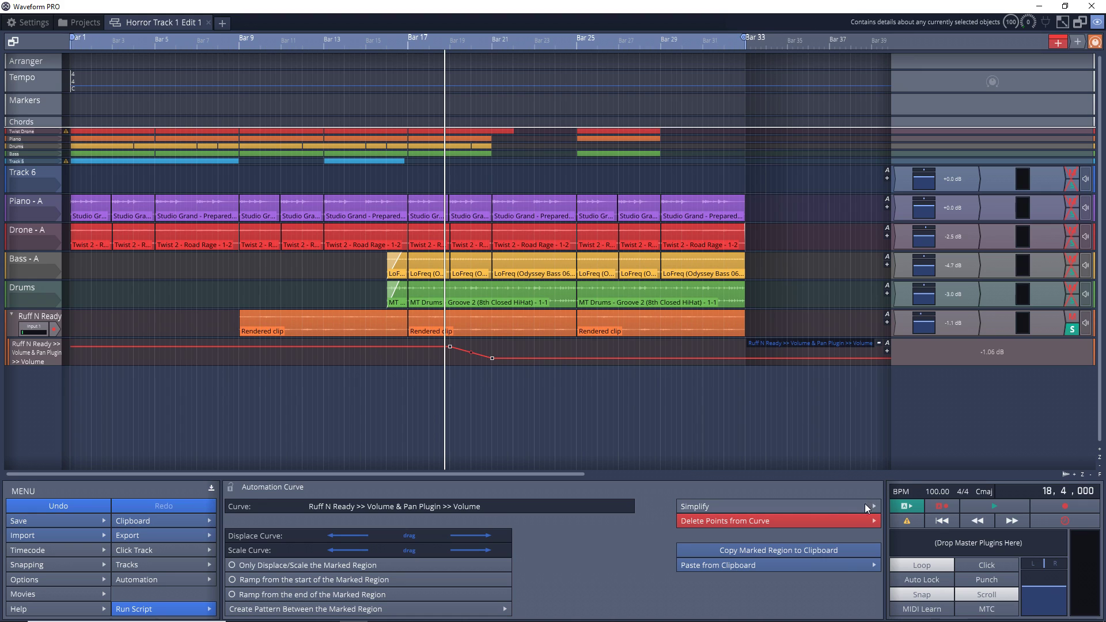
Delete all points from the selected volume curve, leaving it flat at -1.06 dB
{"action": "left_click", "coordinate": [697, 521]}
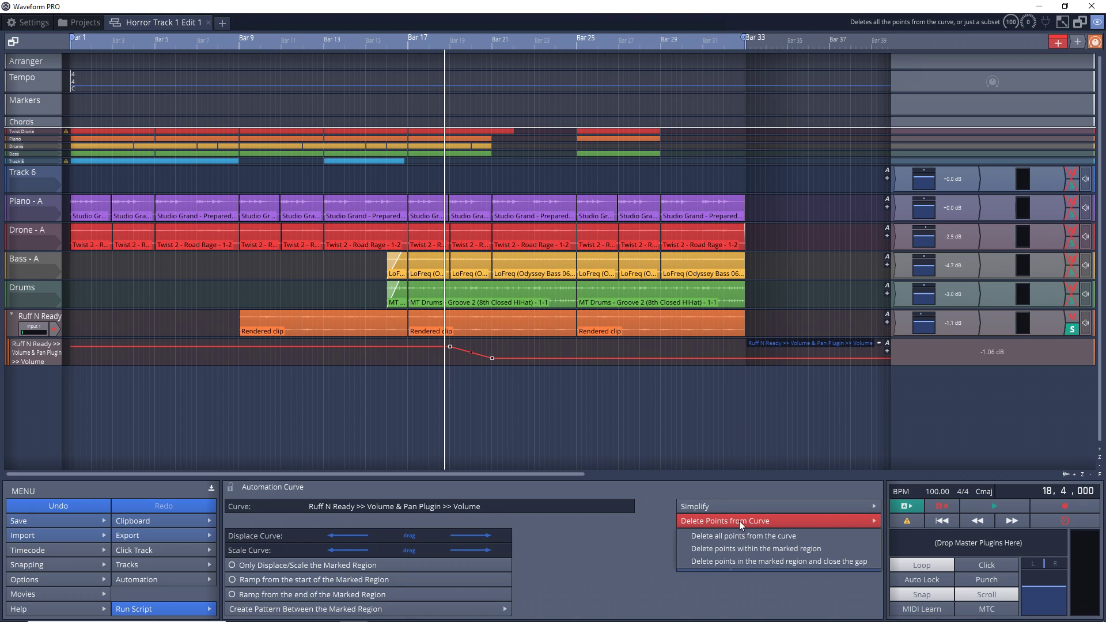
{"action": "left_click", "coordinate": [713, 535]}
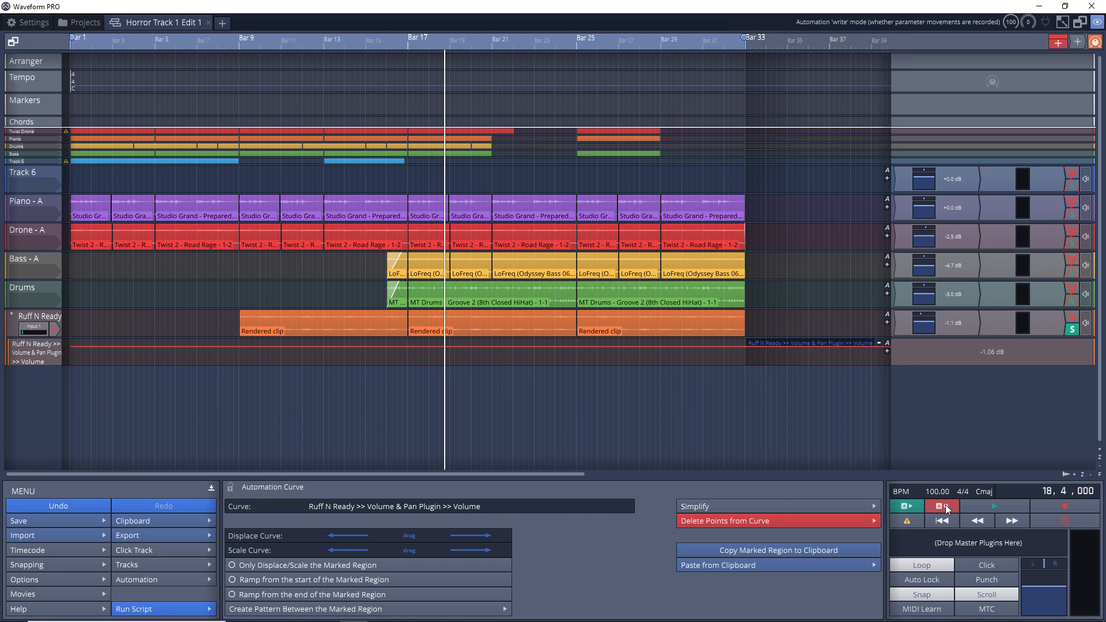
Record a volume dip by moving Ruff N Ready's fader during playback, then undo it
{"action": "left_click", "coordinate": [990, 506]}
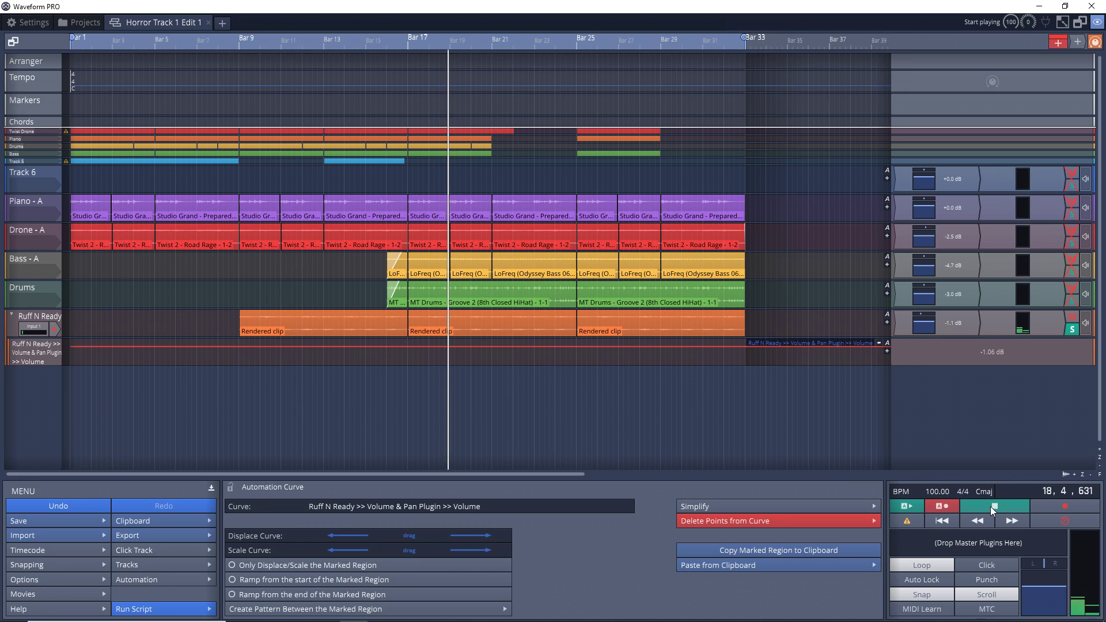
{"action": "left_click", "coordinate": [922, 323]}
{"action": "mouse_move", "coordinate": [922, 322]}
{"action": "left_mouse_down"}
{"action": "mouse_move", "coordinate": [925, 411]}
{"action": "mouse_move", "coordinate": [929, 275]}
{"action": "mouse_move", "coordinate": [956, 335]}
{"action": "left_mouse_up"}
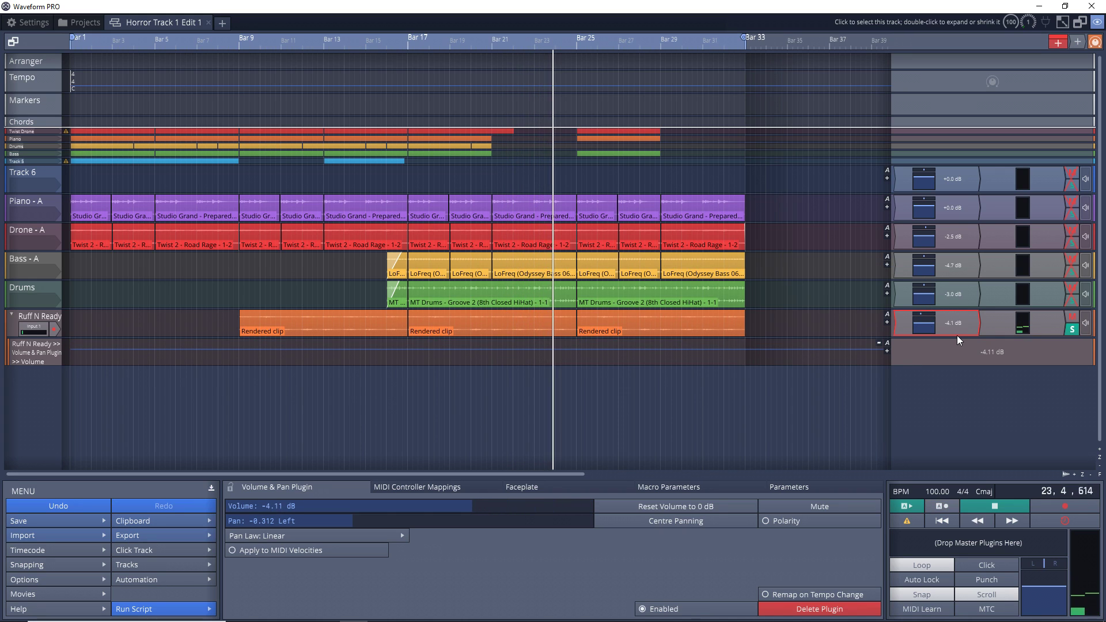
{"action": "key", "text": "space"}
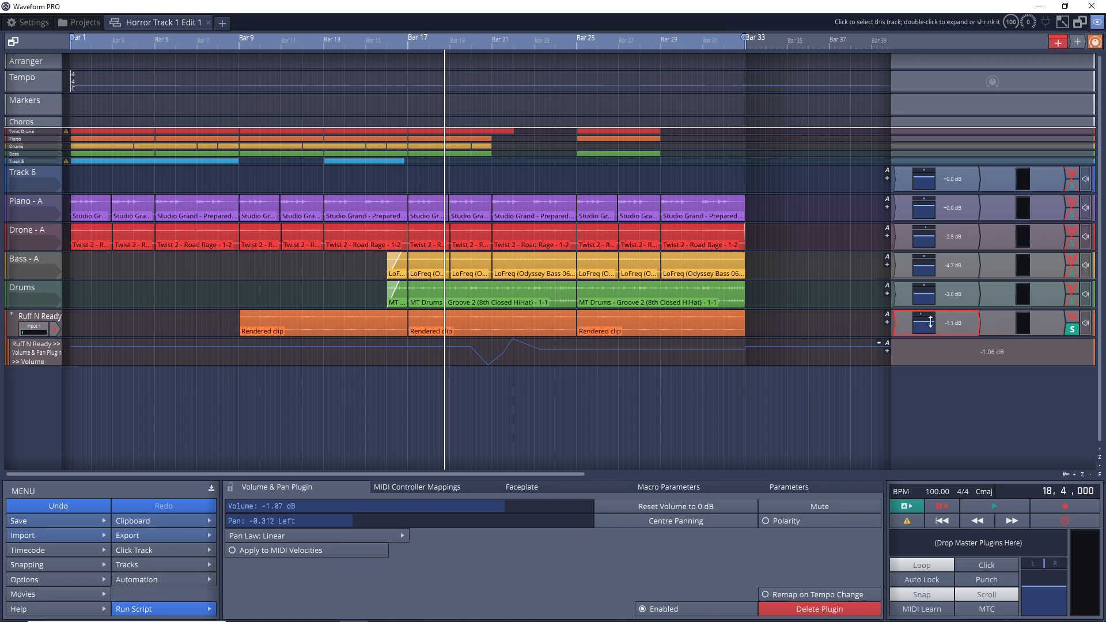
{"action": "key", "text": "ctrl+z"}
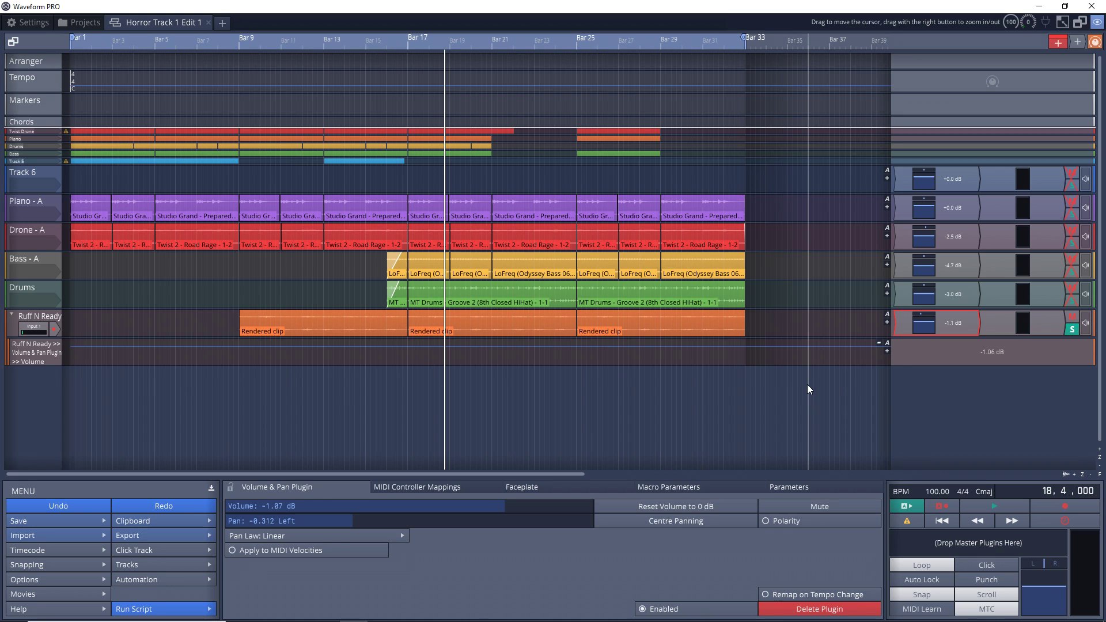
Turn on MIDI learn mode
{"action": "left_click", "coordinate": [921, 609]}
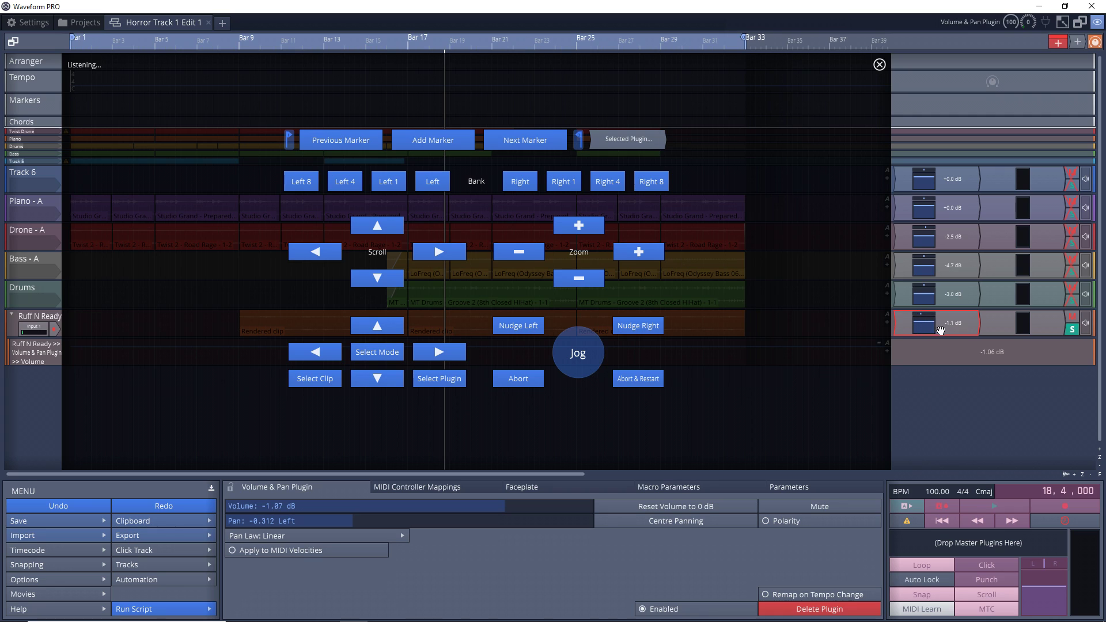
Learn Ruff N Ready's volume to a MIDI controller at -9.00 dB, then exit MIDI learn
{"action": "mouse_move", "coordinate": [928, 325]}
{"action": "left_mouse_down"}
{"action": "mouse_move", "coordinate": [930, 342]}
{"action": "mouse_move", "coordinate": [929, 328]}
{"action": "left_mouse_up"}
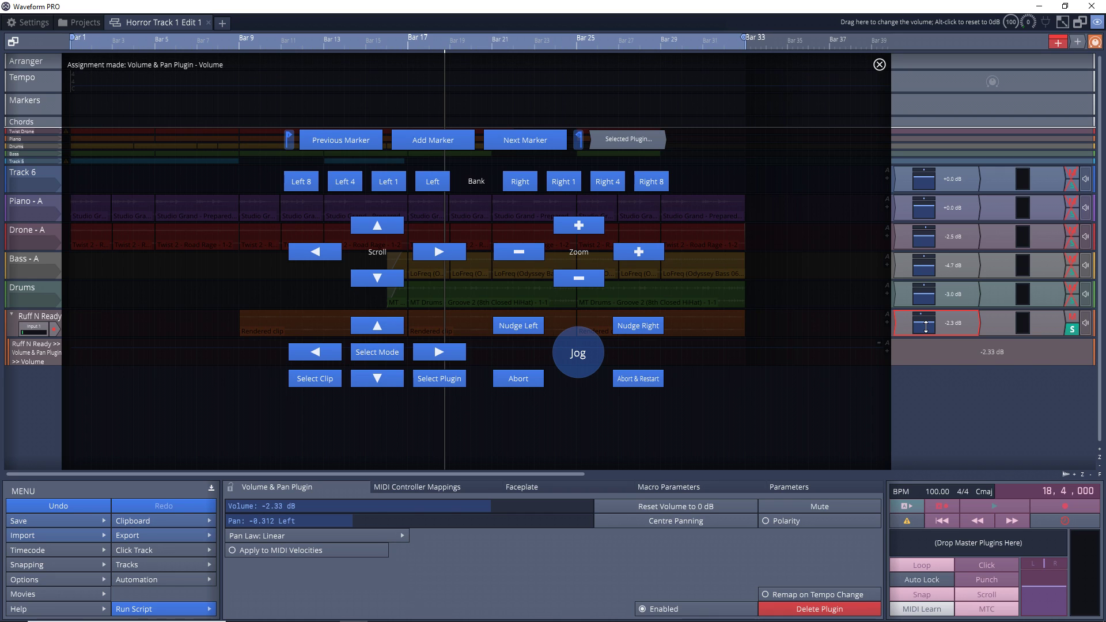
{"action": "left_click", "coordinate": [880, 64]}
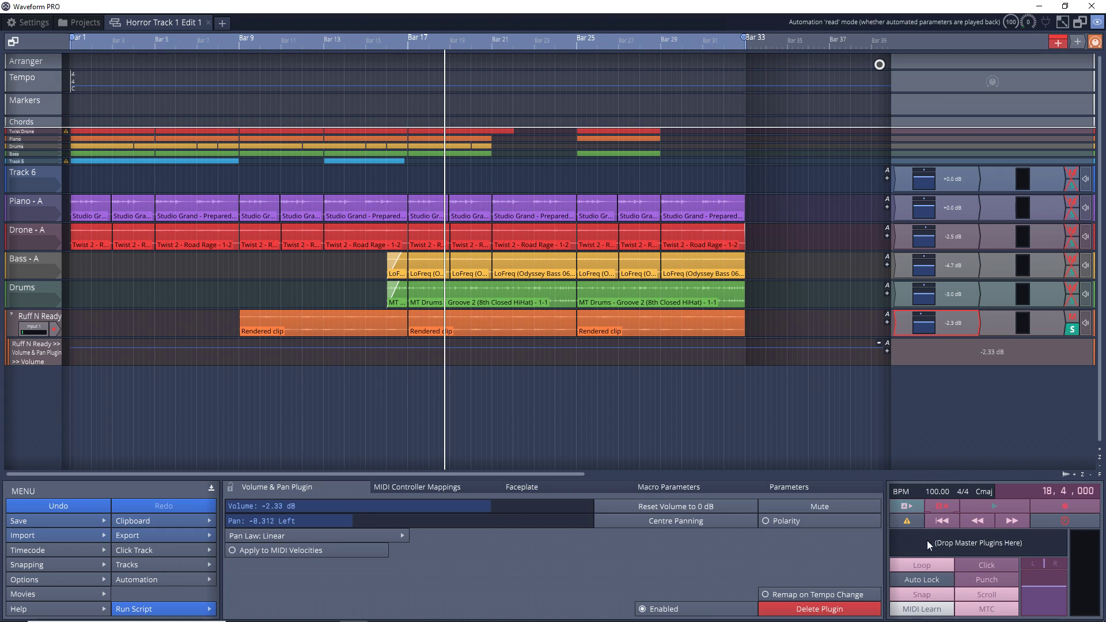
{"action": "left_click", "coordinate": [916, 609]}
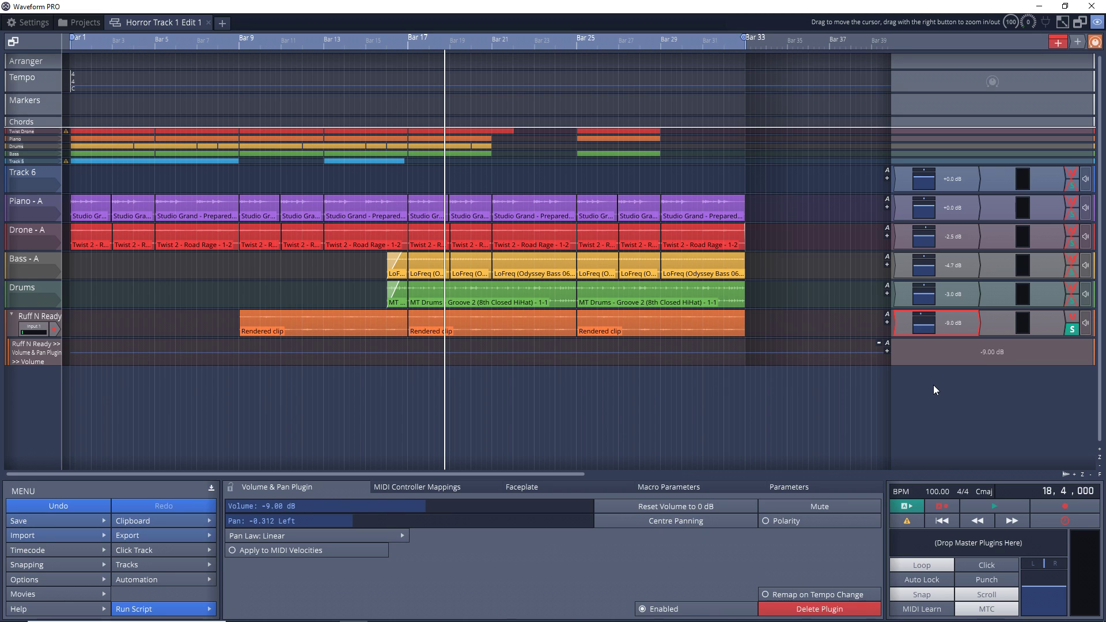
Enable automation write and record a volume dip during playback, ending at -8.02 dB
{"action": "left_click", "coordinate": [942, 506]}
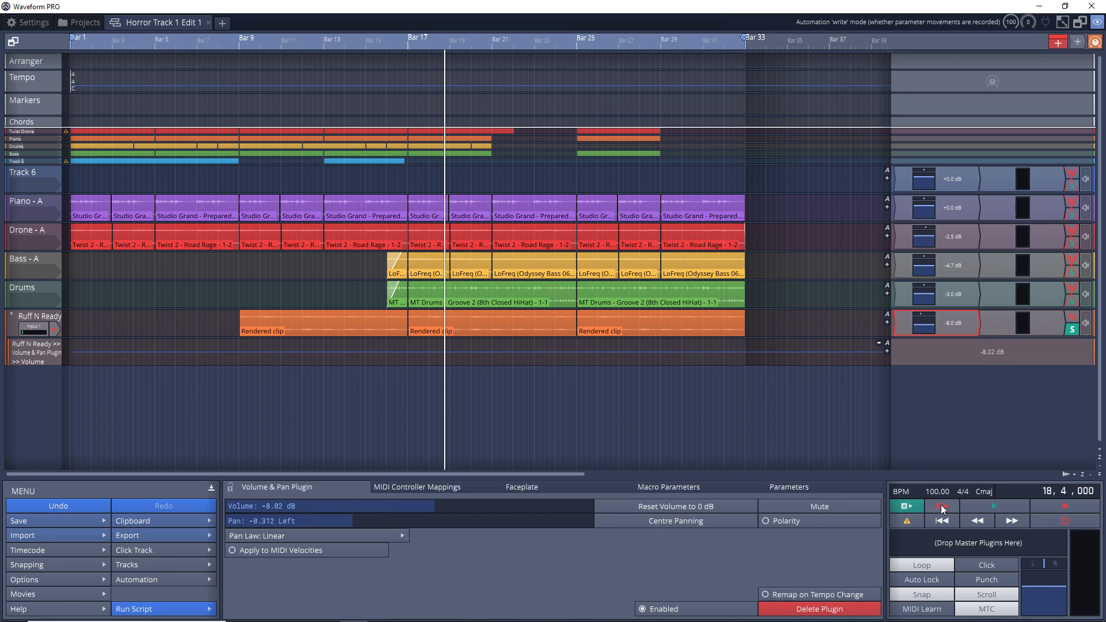
{"action": "left_click", "coordinate": [990, 508]}
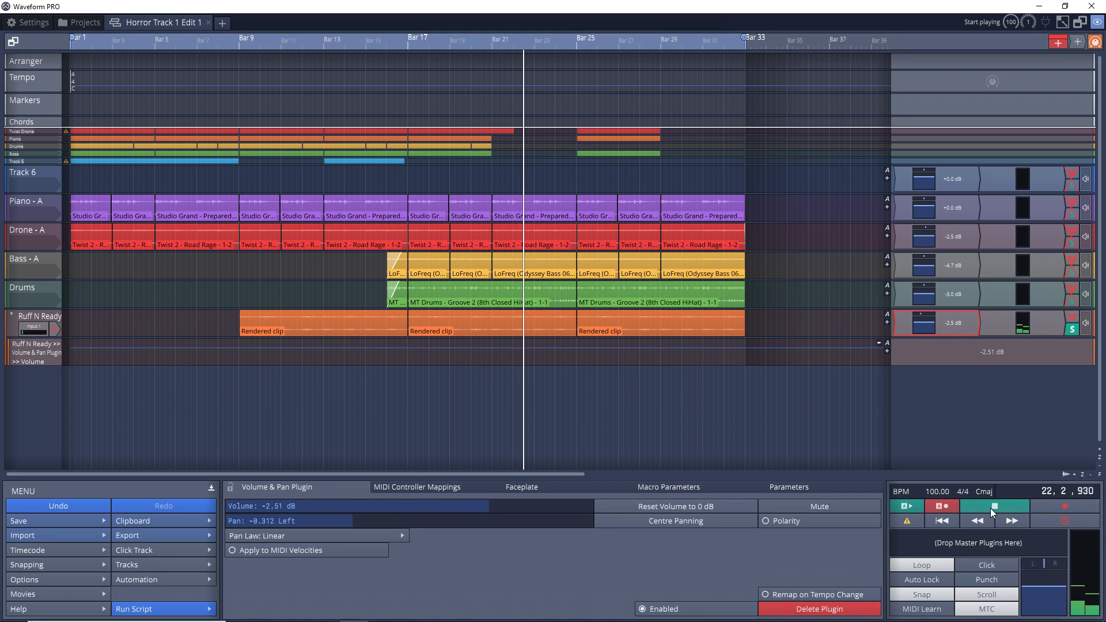
{"action": "left_click", "coordinate": [990, 508]}
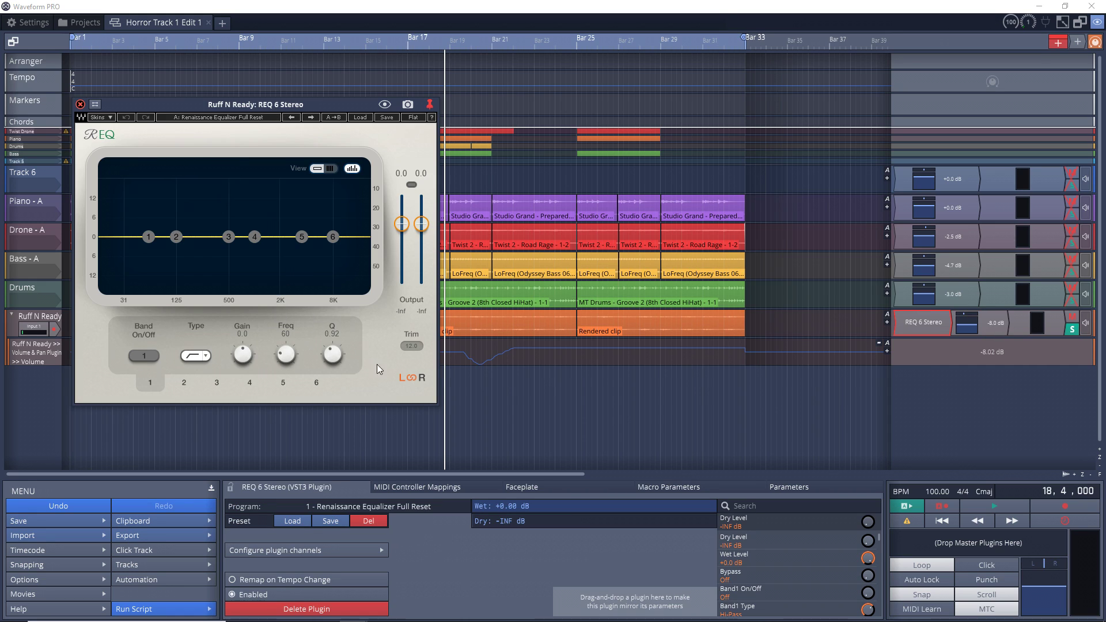
Add a REQ 6 Band3 Gain automation lane on Ruff N Ready and select band 3
{"action": "left_click", "coordinate": [888, 353]}
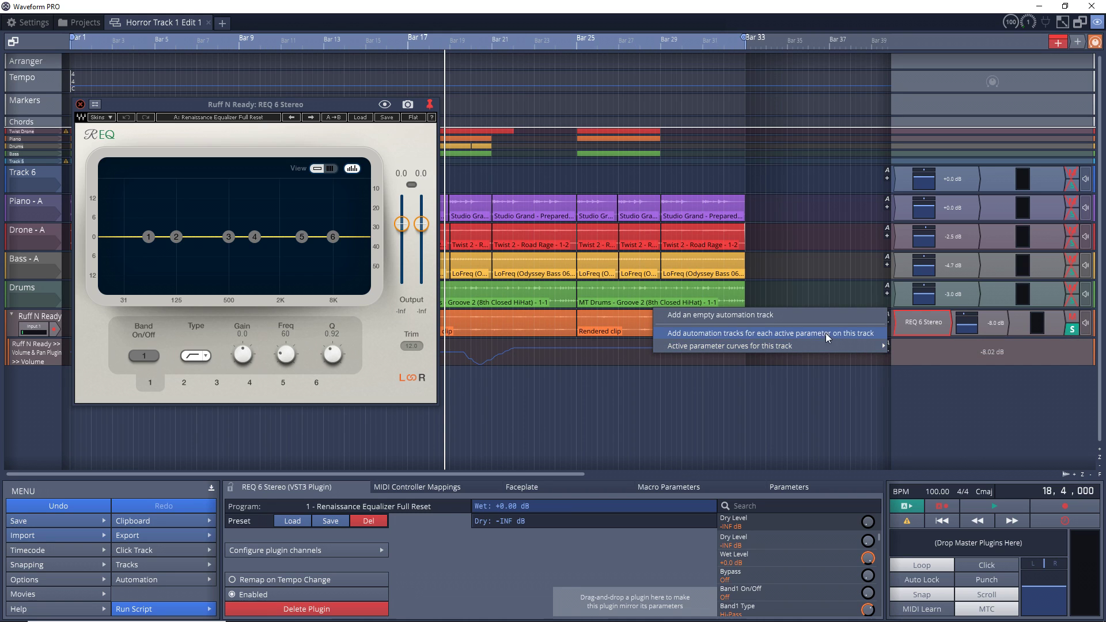
{"action": "left_click", "coordinate": [760, 317]}
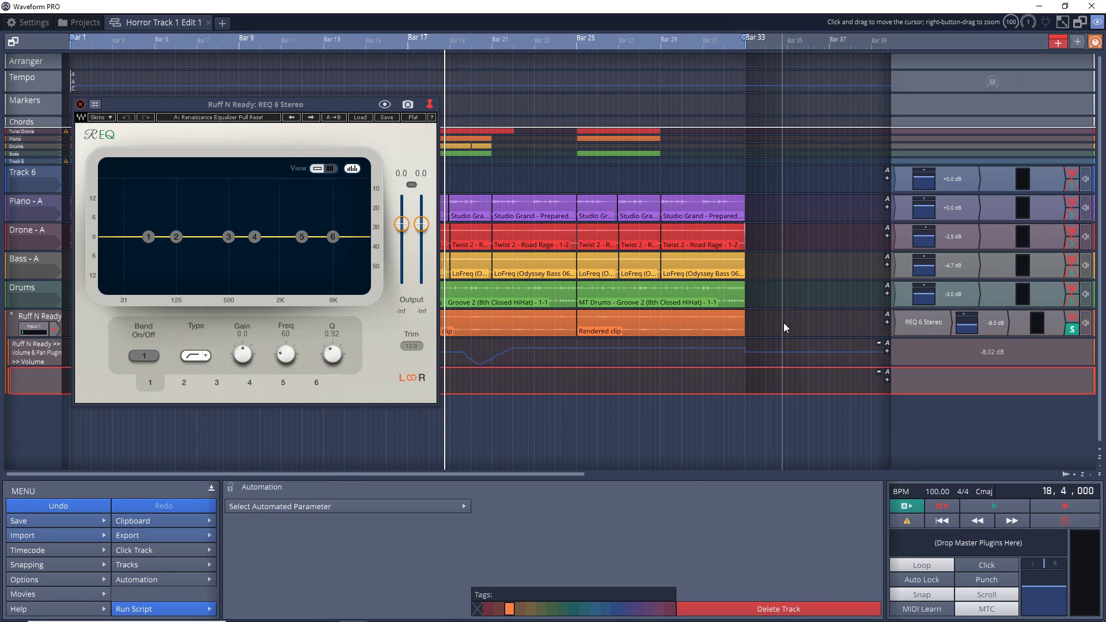
{"action": "left_click", "coordinate": [925, 327]}
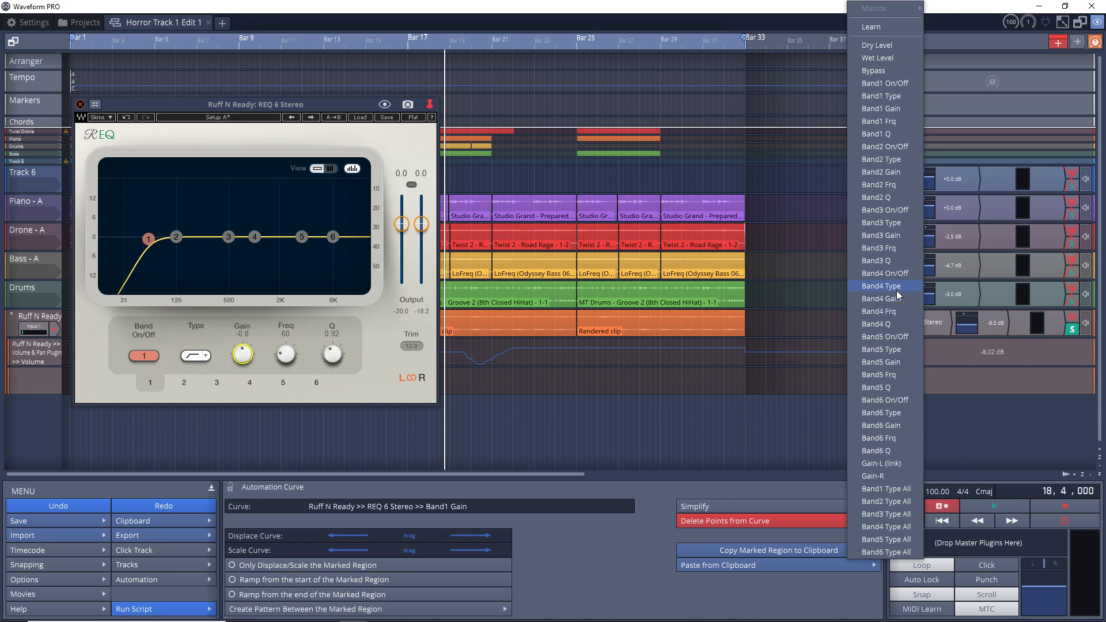
{"action": "left_click", "coordinate": [891, 241]}
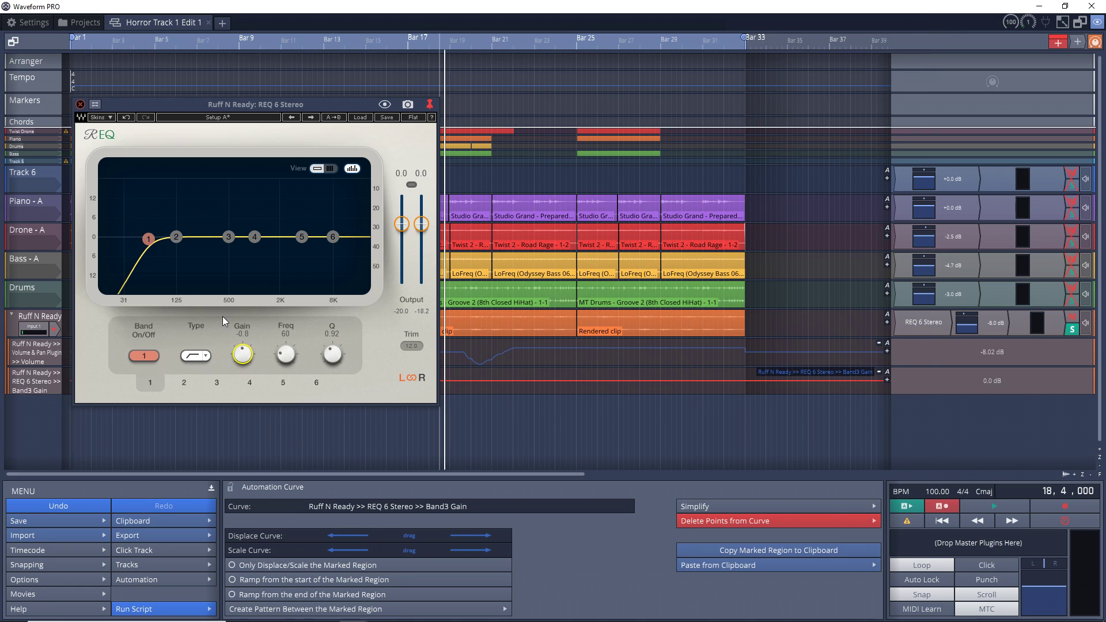
{"action": "left_click", "coordinate": [211, 383]}
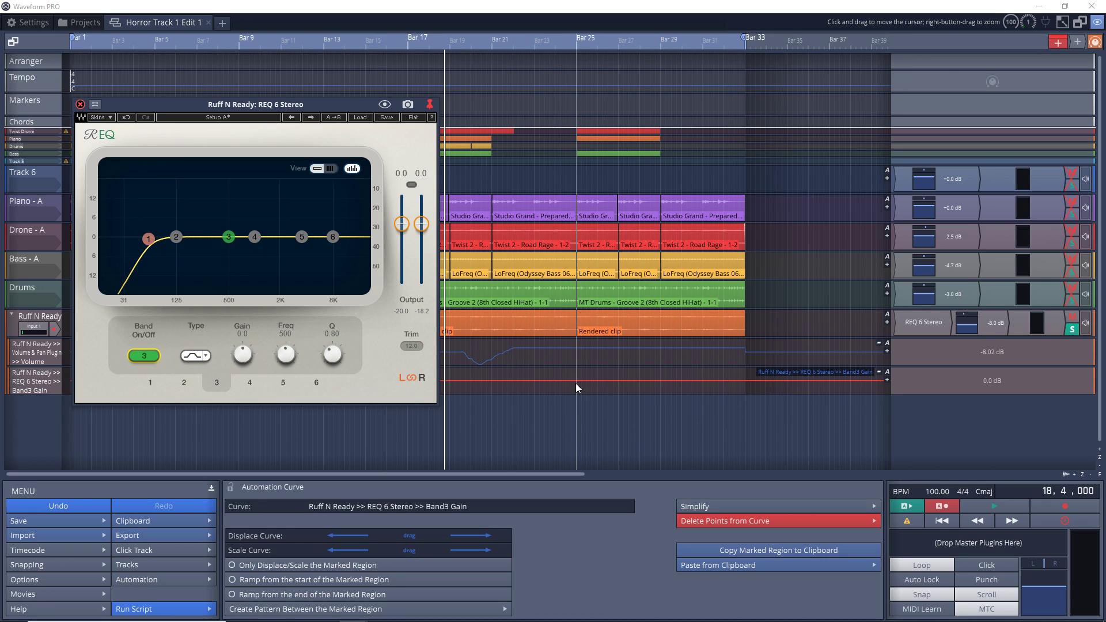
Record a rising-and-dipping Band3 Gain curve from bar 17 to 33 during playback
{"action": "mouse_move", "coordinate": [578, 382]}
{"action": "left_mouse_down"}
{"action": "mouse_move", "coordinate": [578, 399]}
{"action": "mouse_move", "coordinate": [577, 368]}
{"action": "mouse_move", "coordinate": [575, 382]}
{"action": "left_mouse_up"}
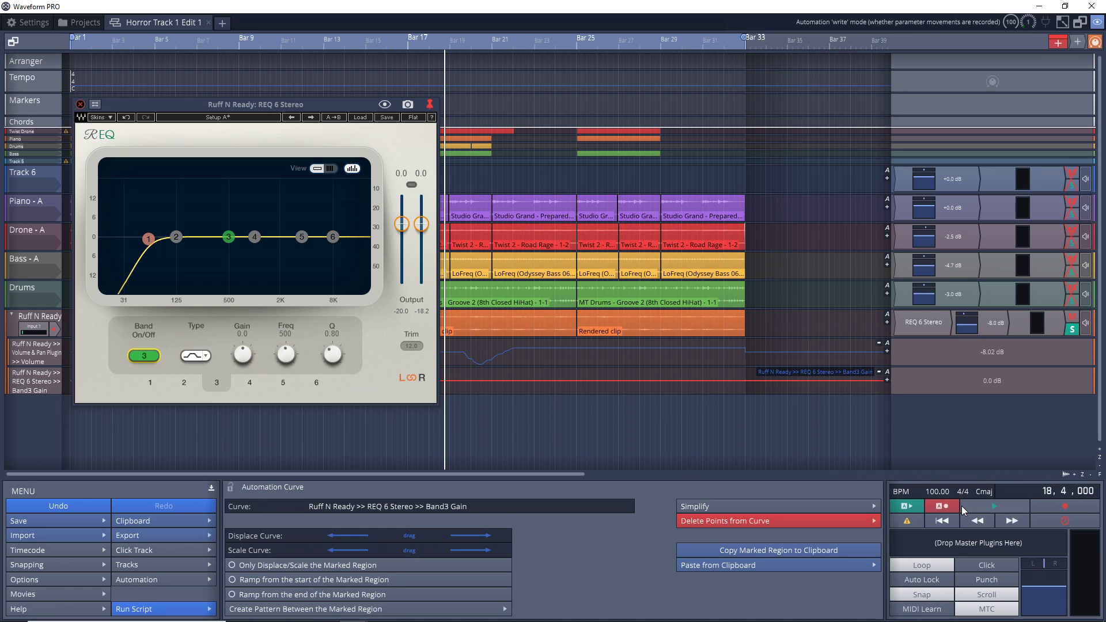
{"action": "left_click", "coordinate": [1003, 509]}
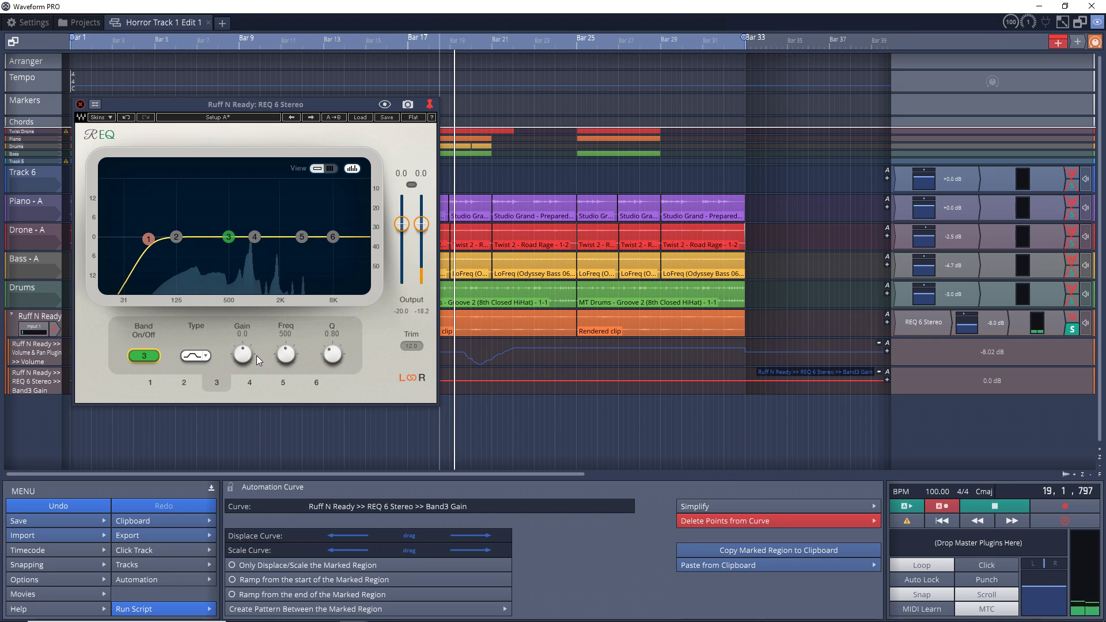
{"action": "left_click_drag", "start_coordinate": [229, 237], "coordinate": [228, 180]}
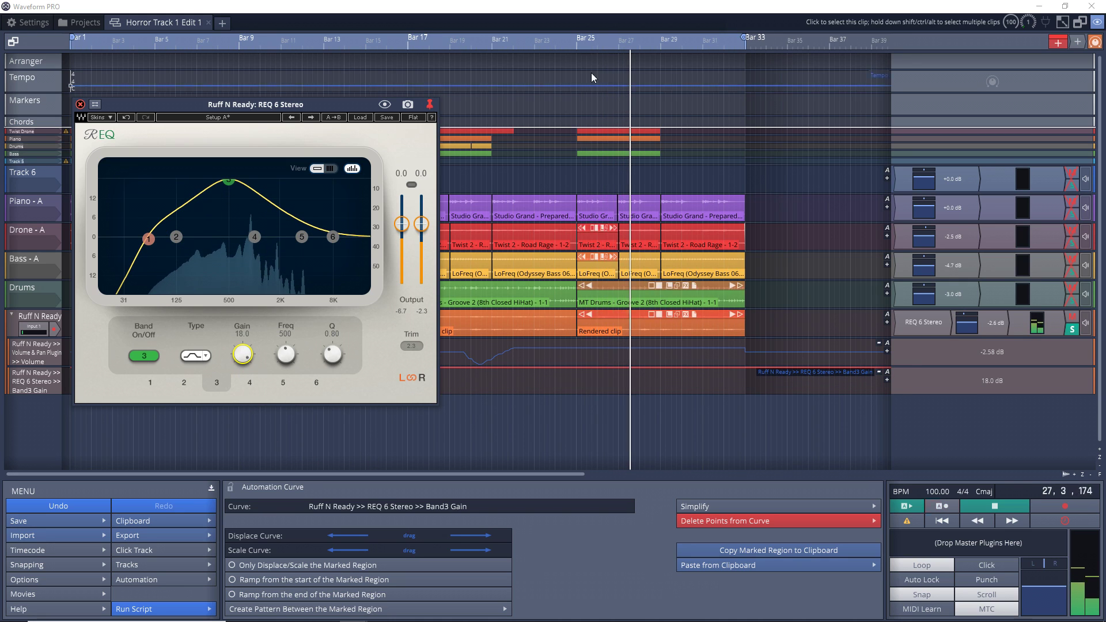
{"action": "key", "text": "space"}
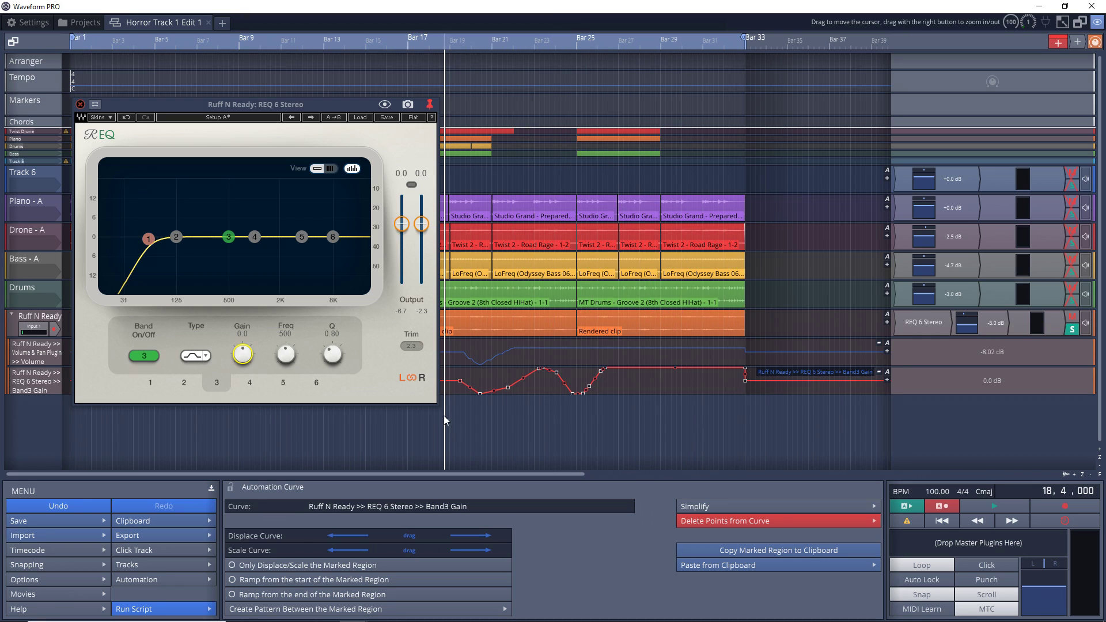